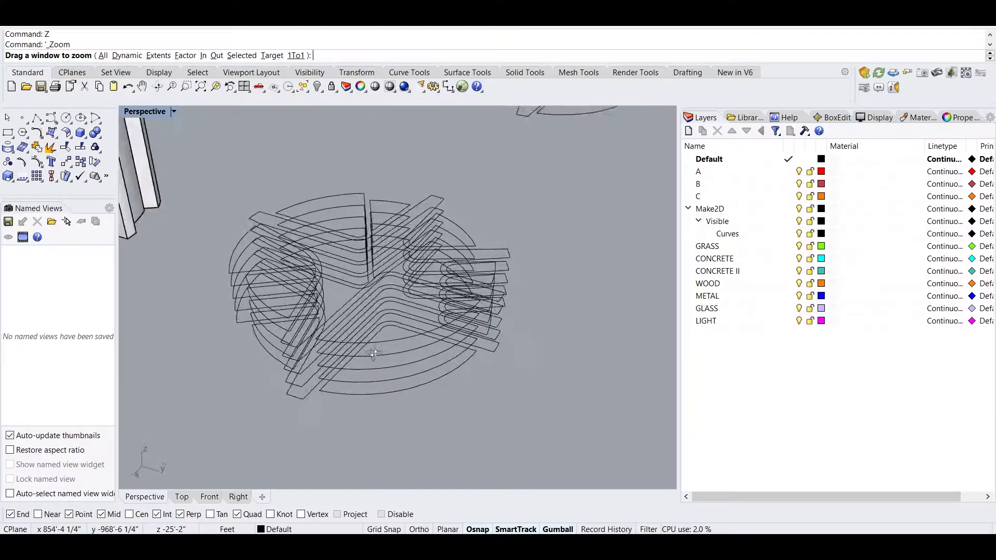
Select the red extrusion pieces of the building one after another
right_click_drag(394, 301, 506, 350)
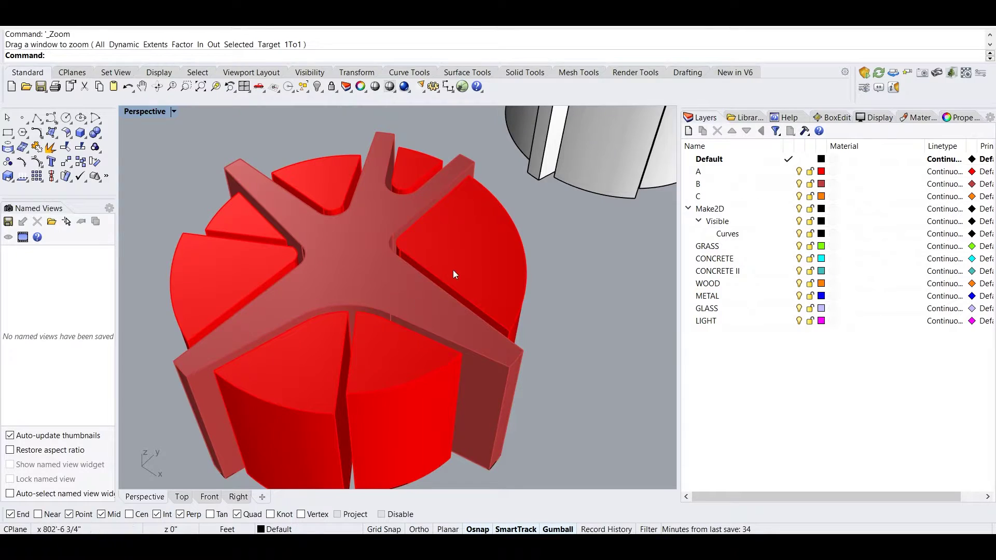
left_click(453, 269)
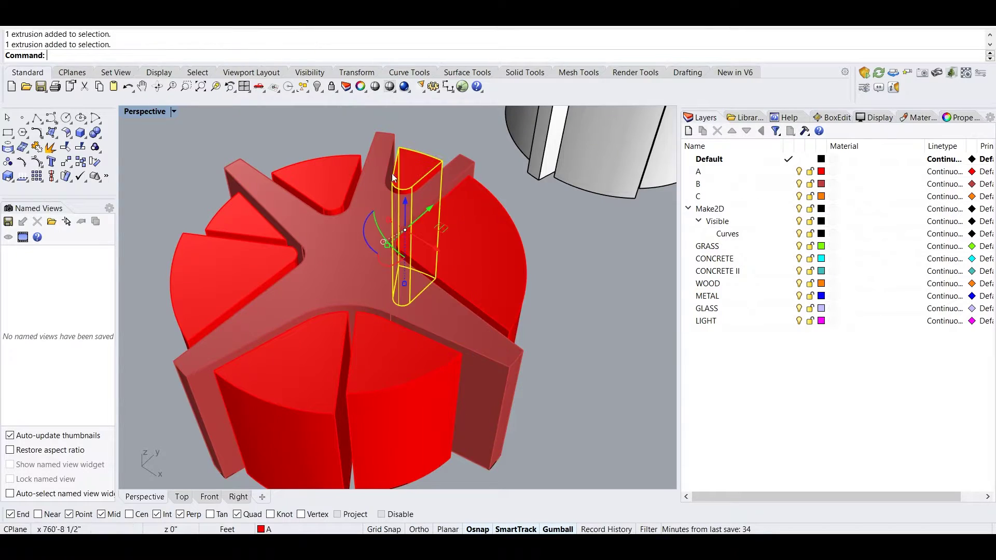
left_click(319, 182)
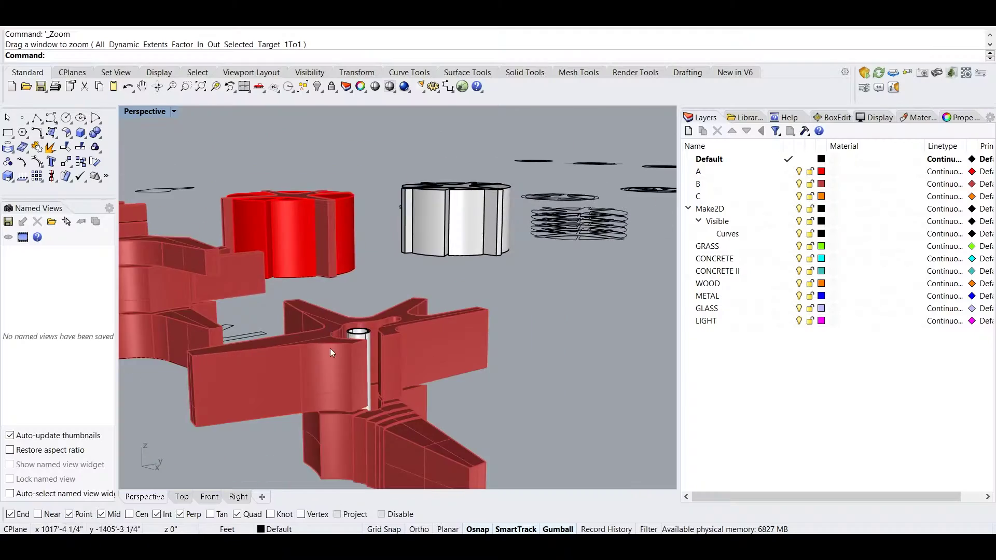
Orbit closer around the red hub and cylinder and view the model from another side
scroll(332, 352, "up", 5)
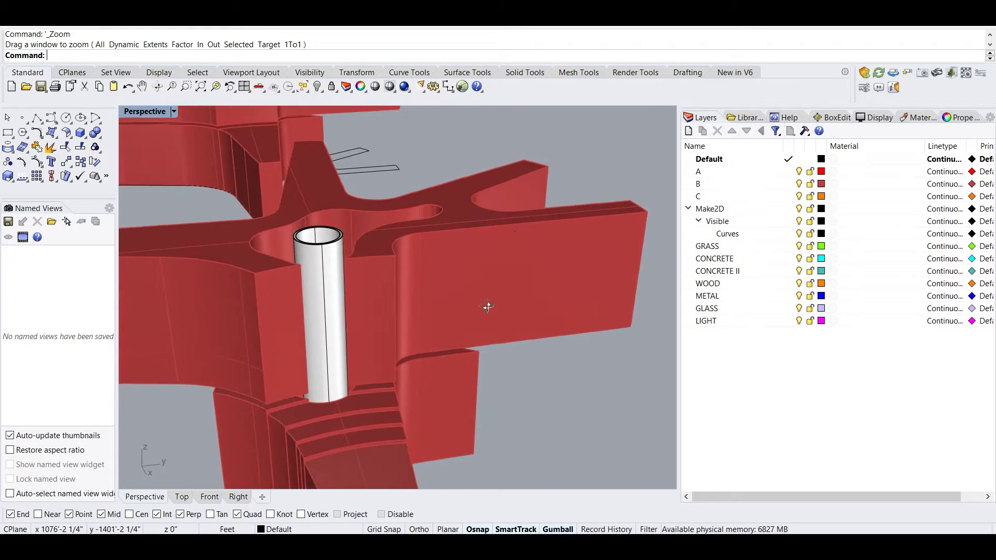
scroll(516, 232, "down", 5)
right_click_drag(389, 263, 259, 287)
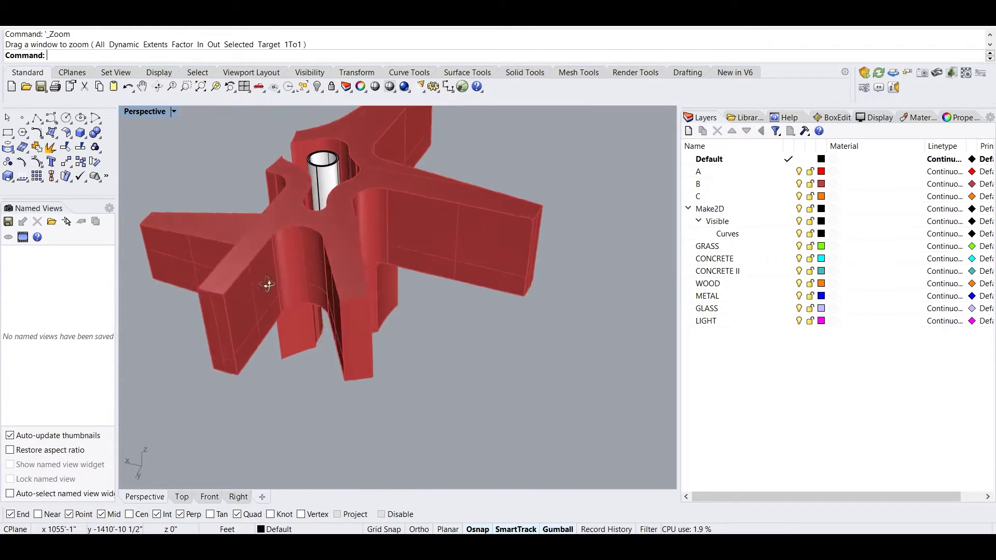
scroll(260, 286, "up", 5)
right_click_drag(433, 235, 389, 311)
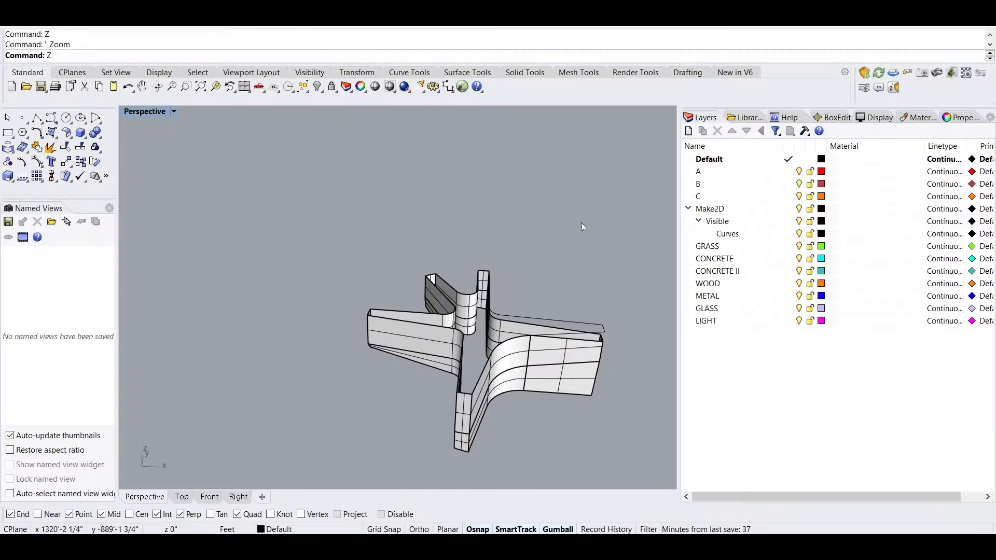
scroll(423, 356, "up", 5)
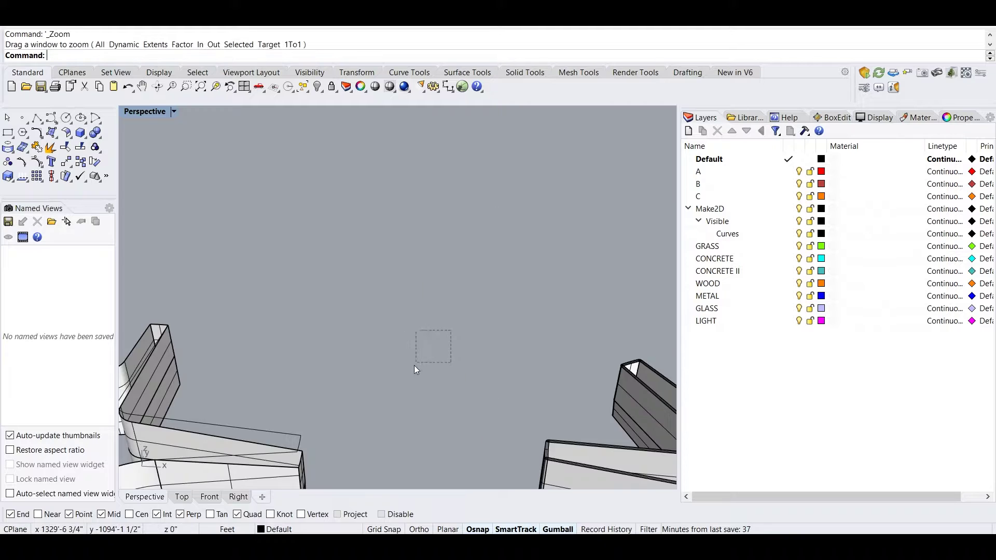
scroll(354, 283, "down", 3)
right_click_drag(502, 316, 379, 415)
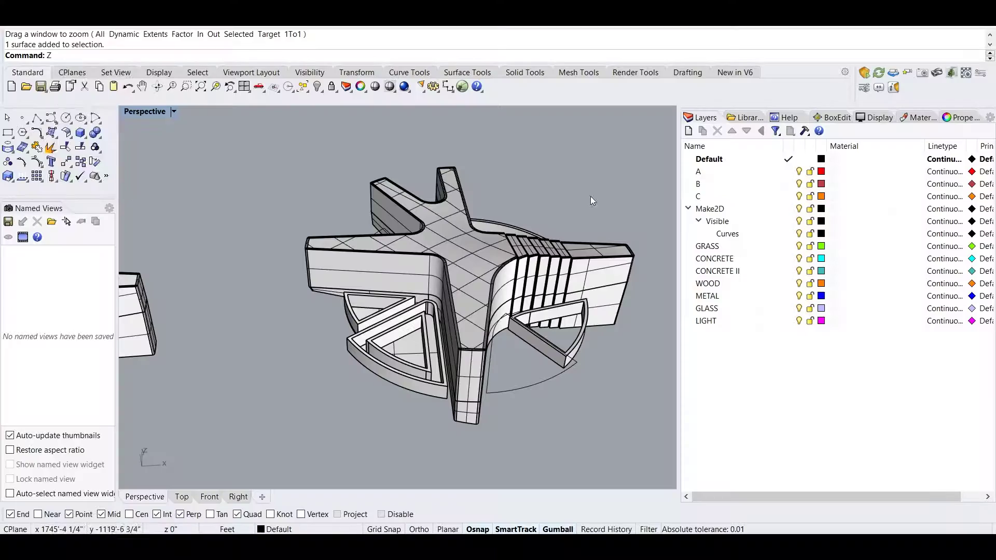
Zoom (Z) into the building's fins, then orbit out to see the whole star structure
type("z")
key("Return")
left_click_drag(580, 197, 527, 284)
right_click_drag(528, 283, 370, 266)
scroll(370, 266, "down", 5)
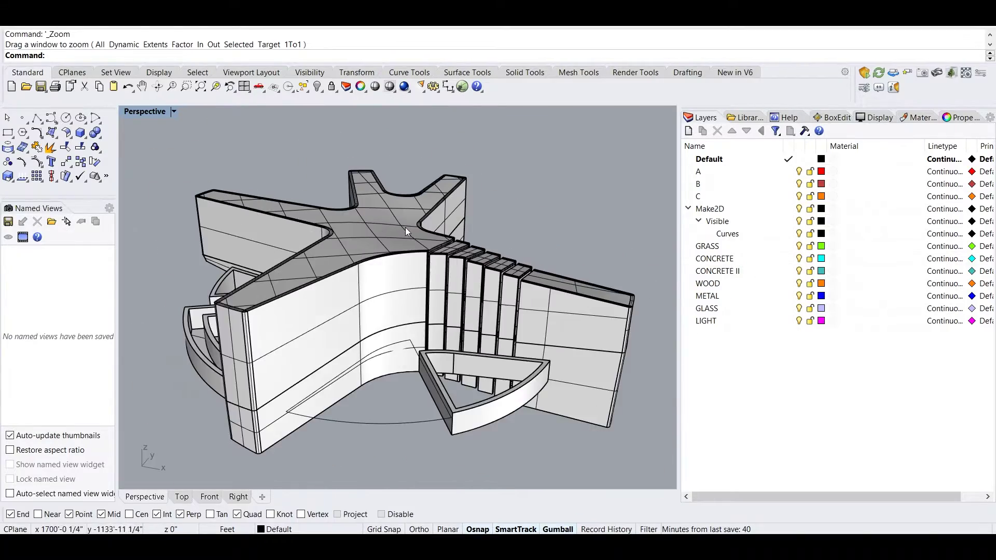
scroll(337, 266, "up", 4)
right_click_drag(309, 280, 332, 259)
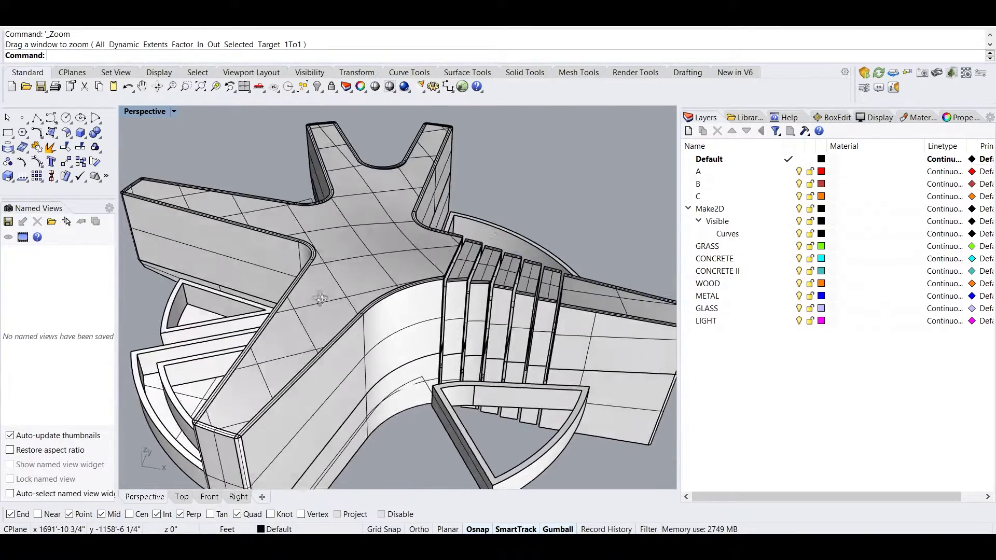
scroll(332, 259, "down", 4)
Select two pieces of the building, orbit around it, then skip ahead in the tutorial
left_click_drag(363, 197, 493, 311)
scroll(387, 223, "up", 8)
right_click_drag(386, 223, 342, 225)
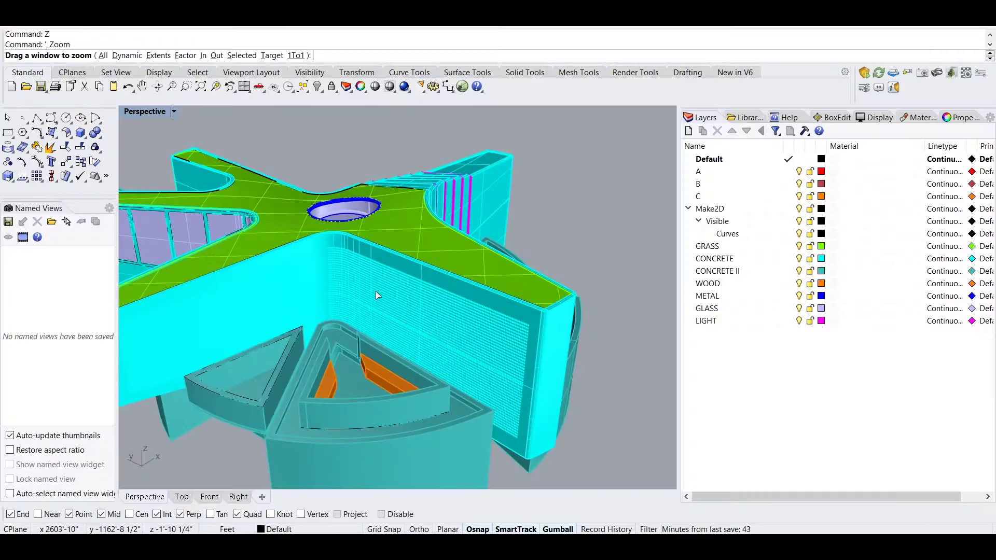
scroll(534, 293, "up", 5)
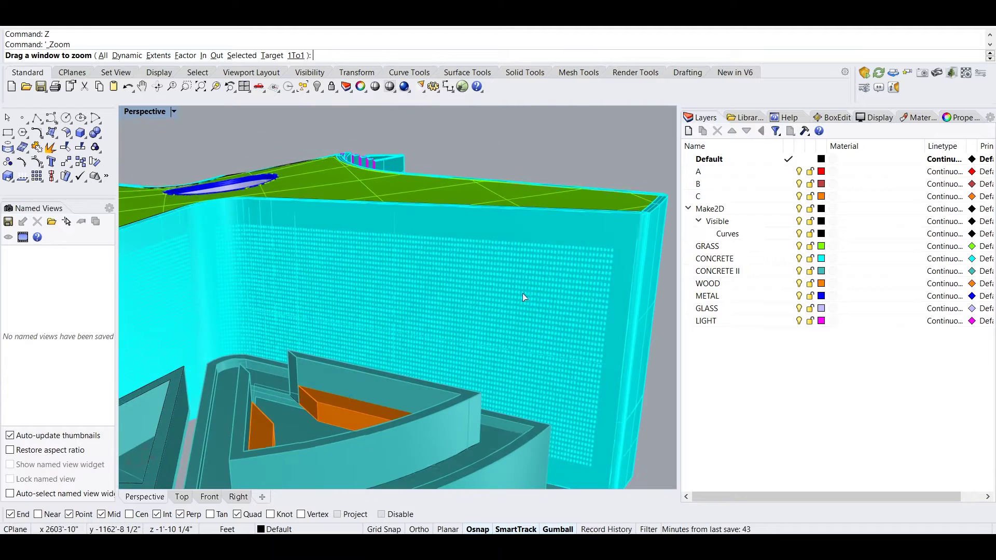
scroll(313, 269, "down", 6)
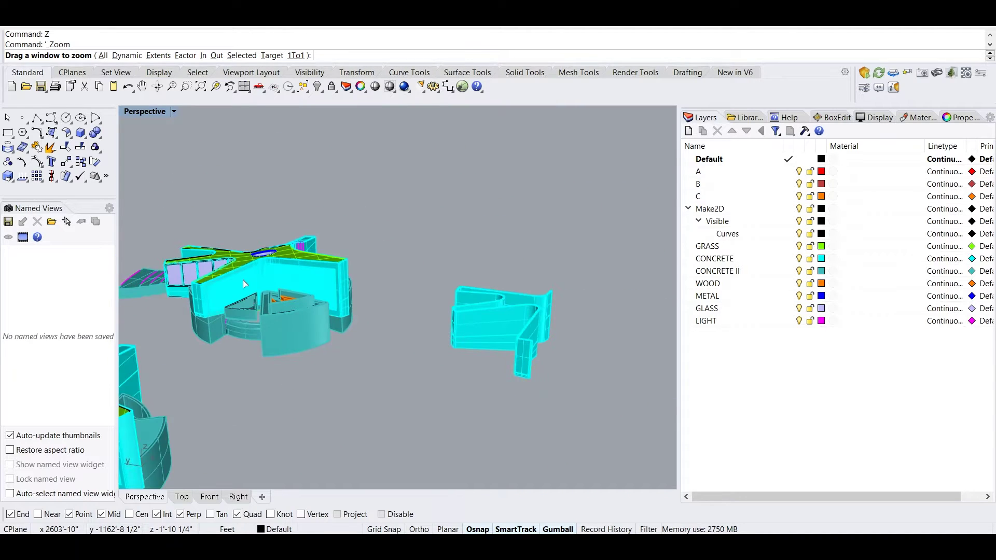
scroll(325, 280, "up", 5)
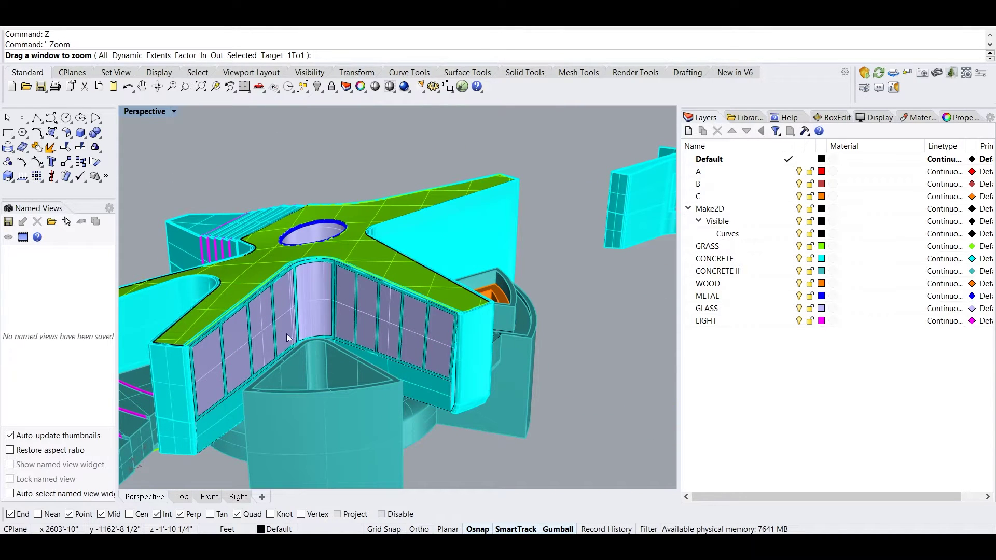
scroll(311, 325, "down", 5)
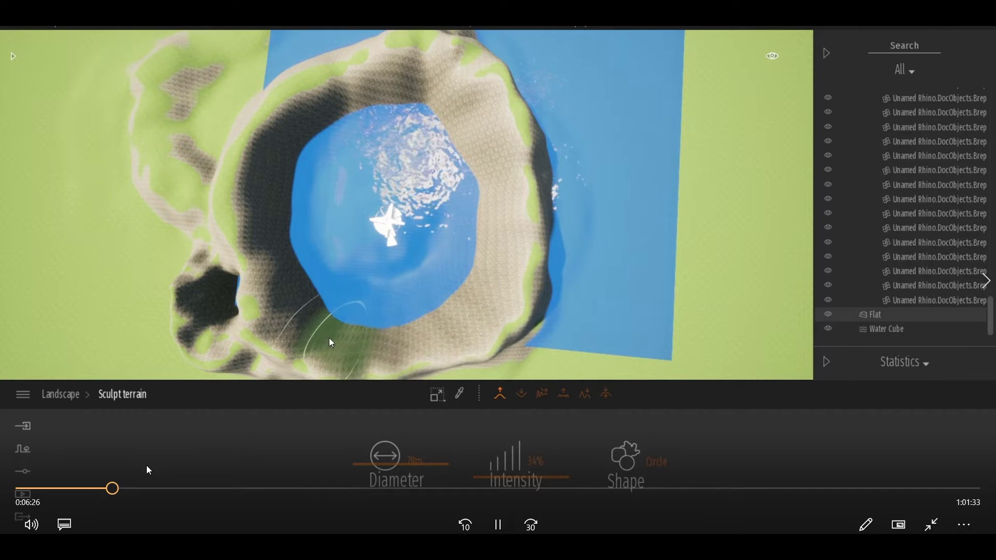
left_click(142, 488)
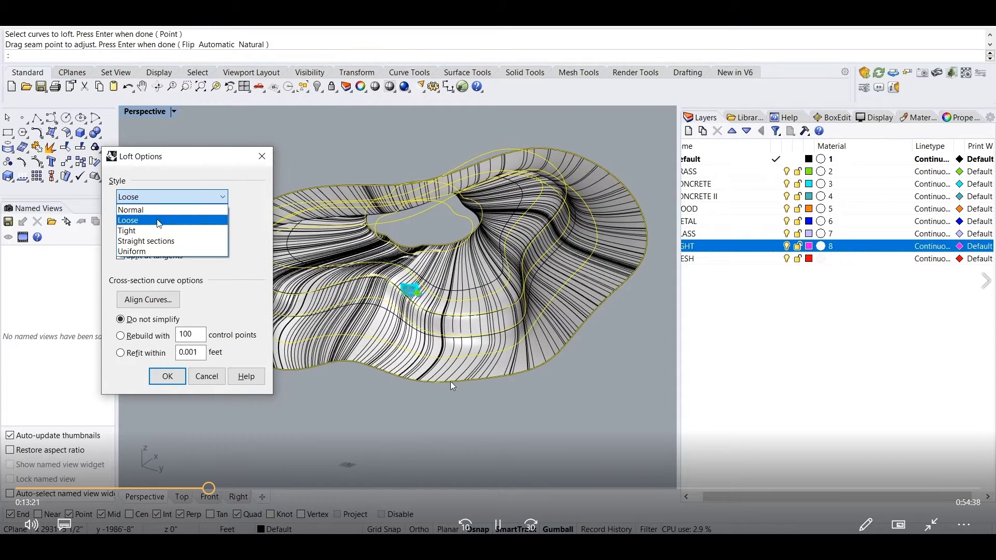
Jump the tutorial ahead to the terrain-sculpting part
left_click(453, 488)
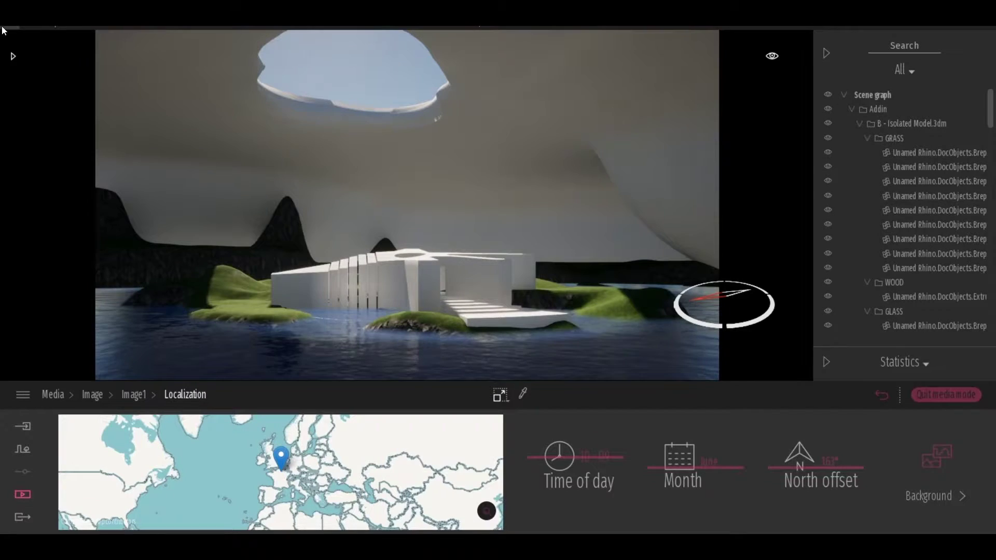
Save the cave island scene using File > Save
left_click(10, 24)
left_click(16, 105)
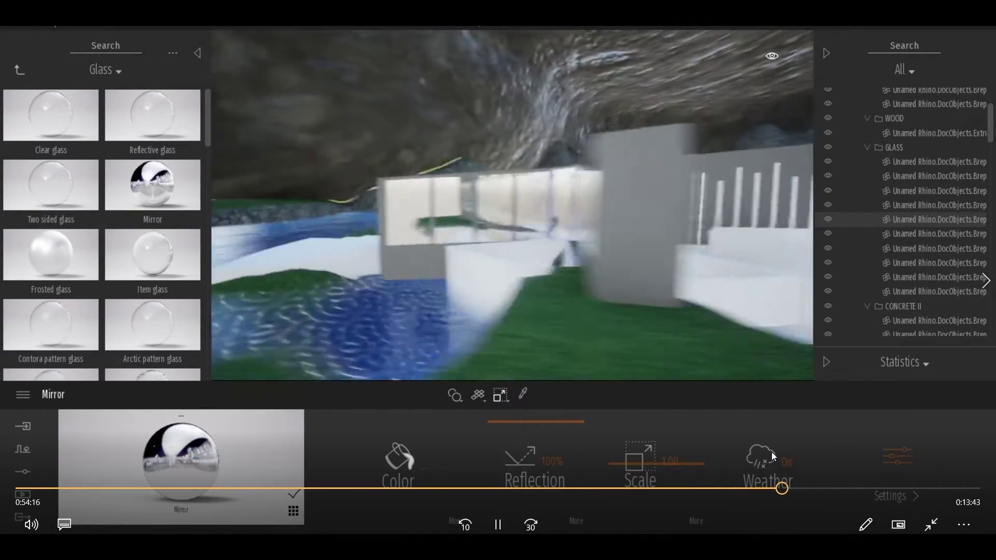
Skip the video past the corridor flythrough to the image-creation part
left_click(819, 489)
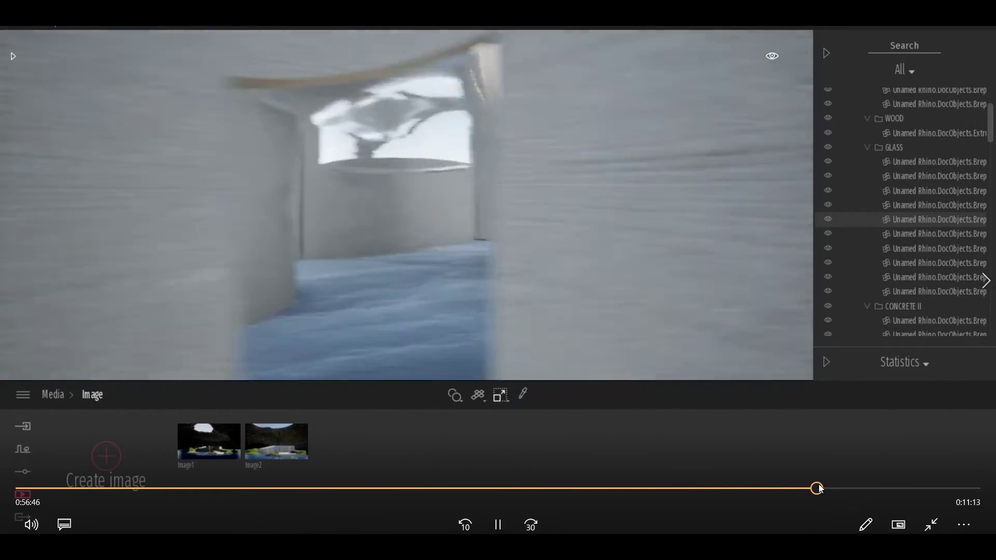
left_click(839, 488)
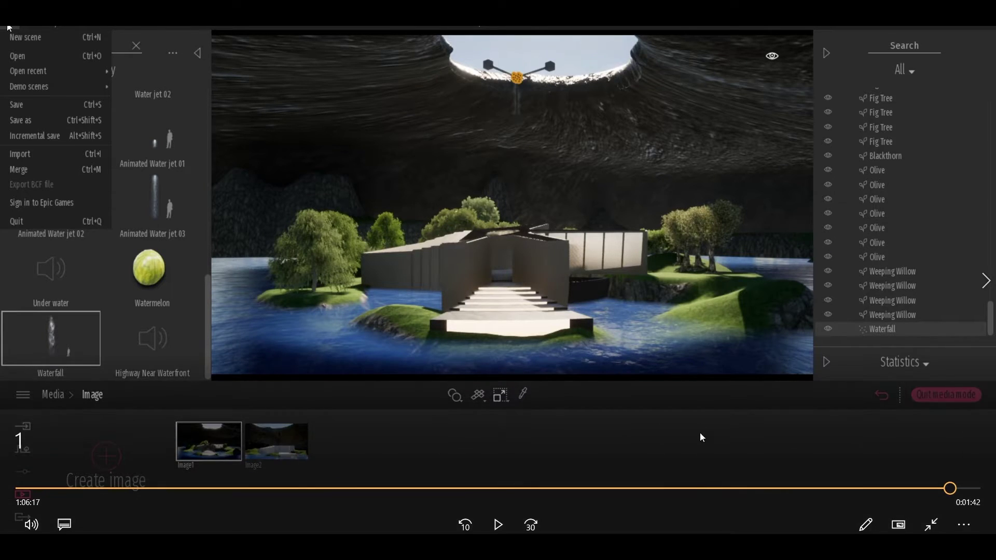
Jump back in the tutorial, then skip ahead to a different scene
left_click(613, 489)
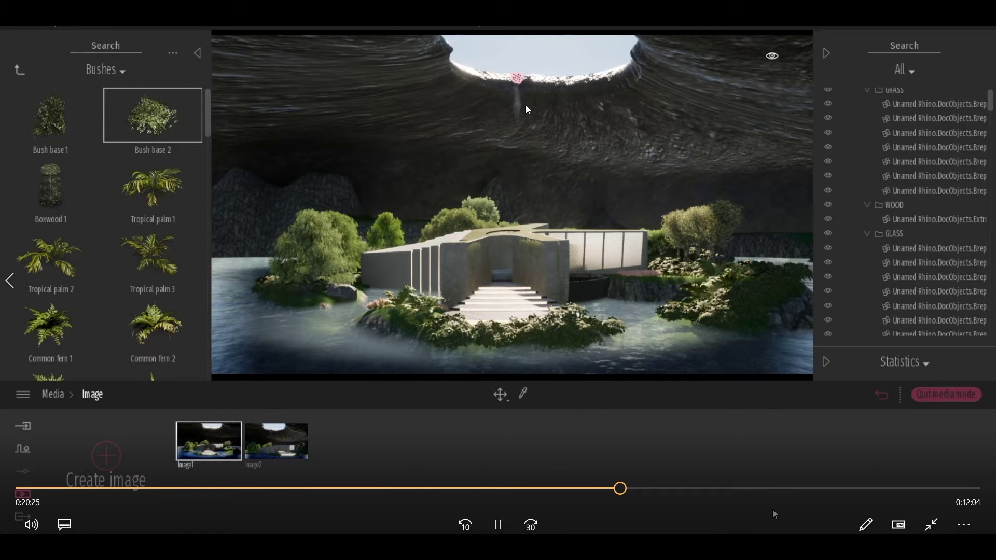
left_click(678, 493)
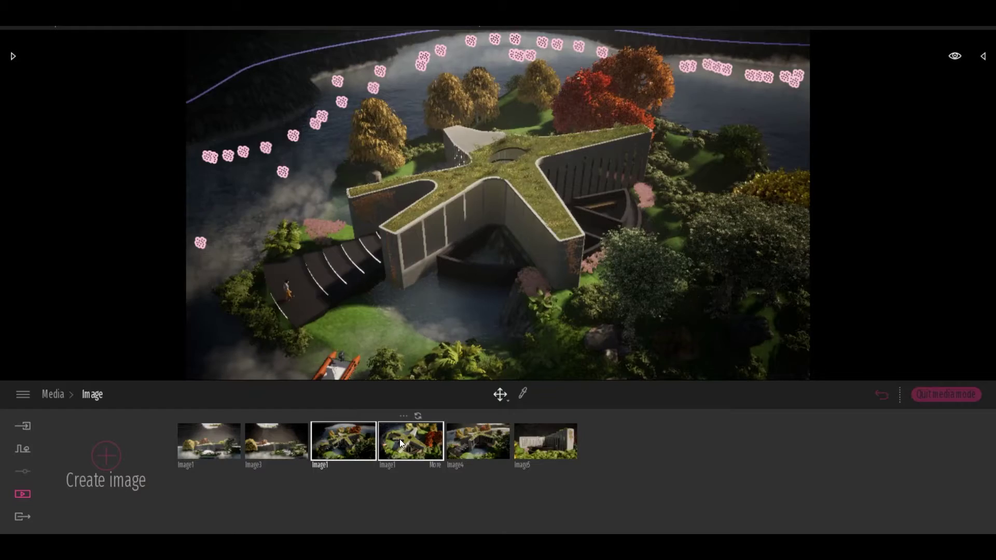
Preview the overhead still of the star building and the Image4 view with the stairs
left_click(408, 439)
left_click(491, 449)
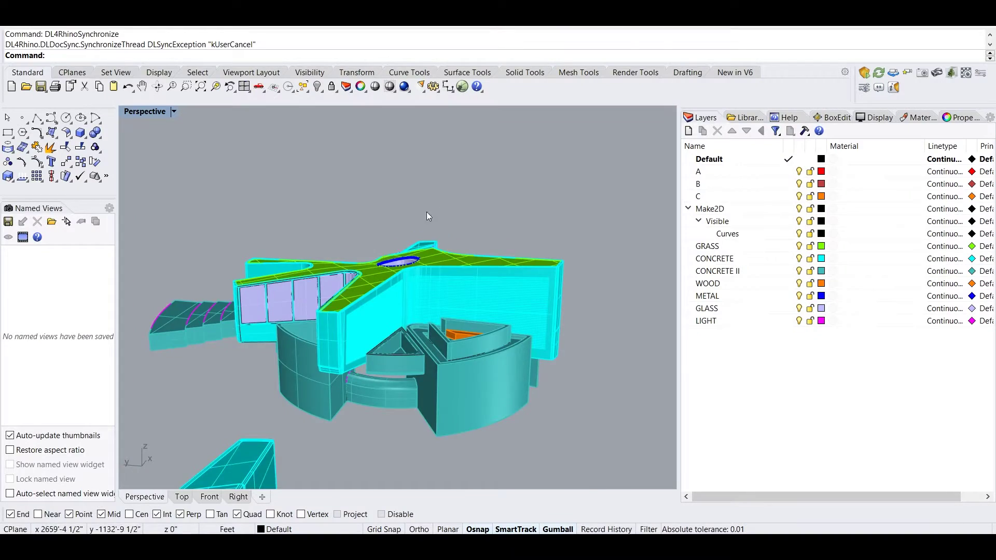
scroll(455, 229, "down", 5)
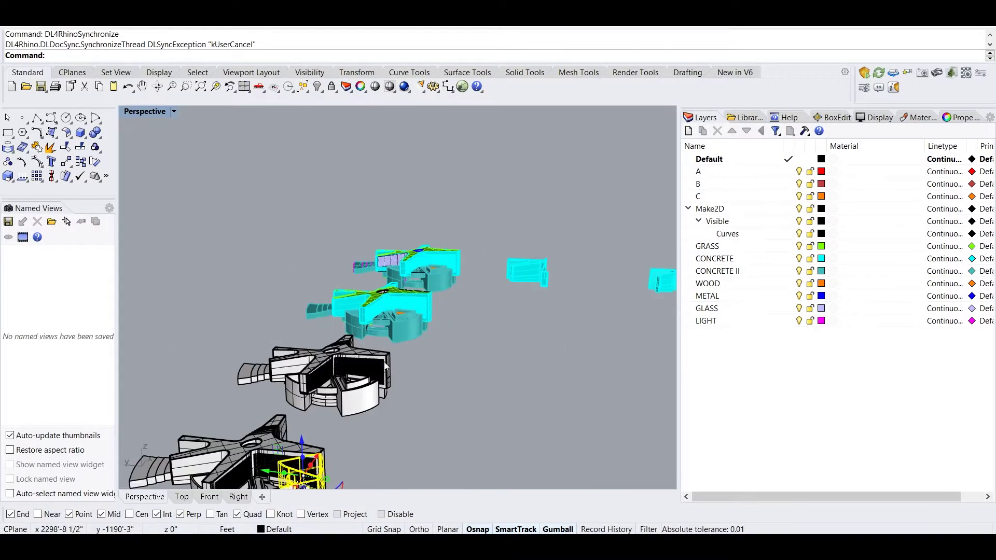
scroll(435, 311, "up", 5)
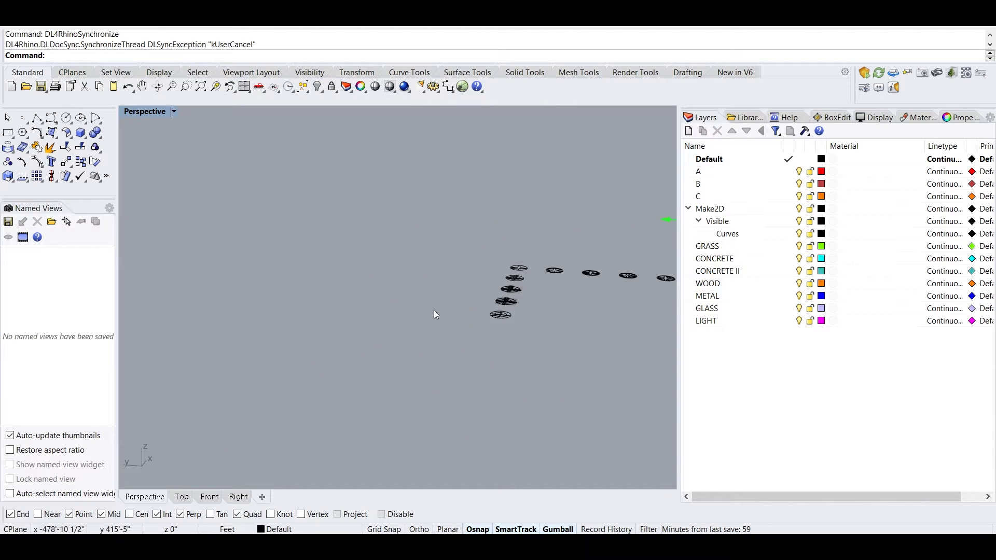